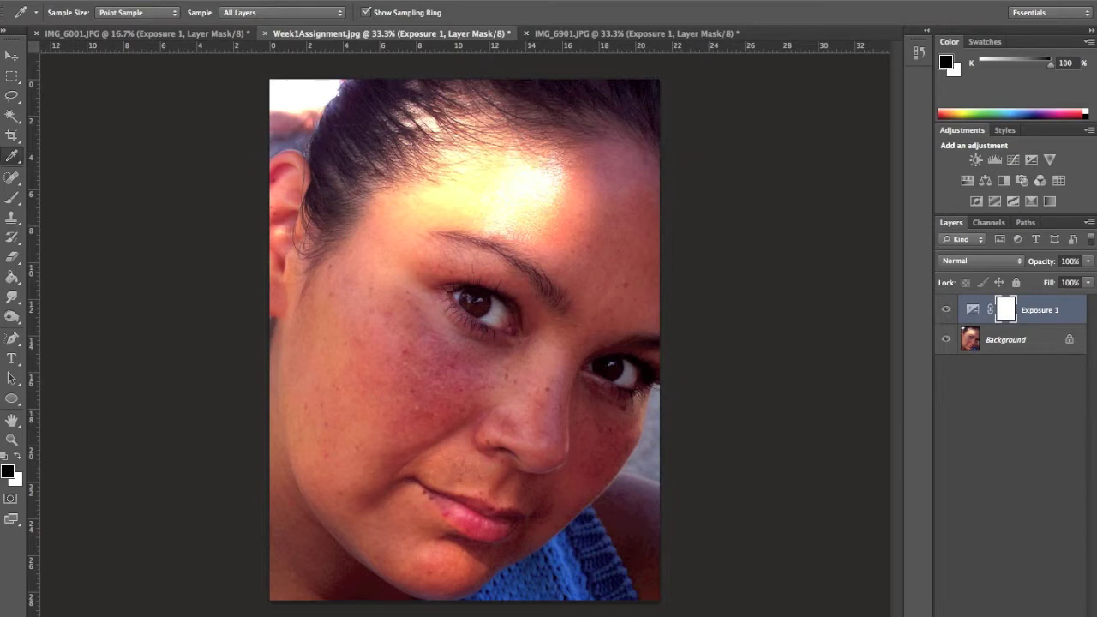
- Add a Color Balance adjustment layer to the portrait and set its midtones to -35 cyan/red and +24 yellow/blue
{"action": "left_click", "coordinate": [996, 614]}
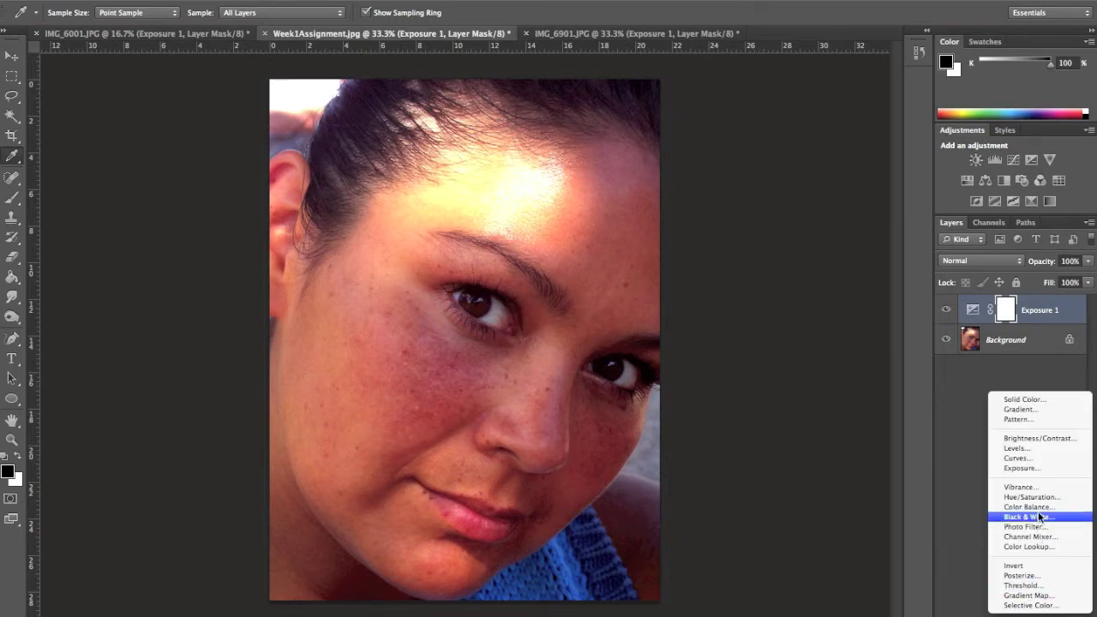
{"action": "left_click", "coordinate": [1039, 509]}
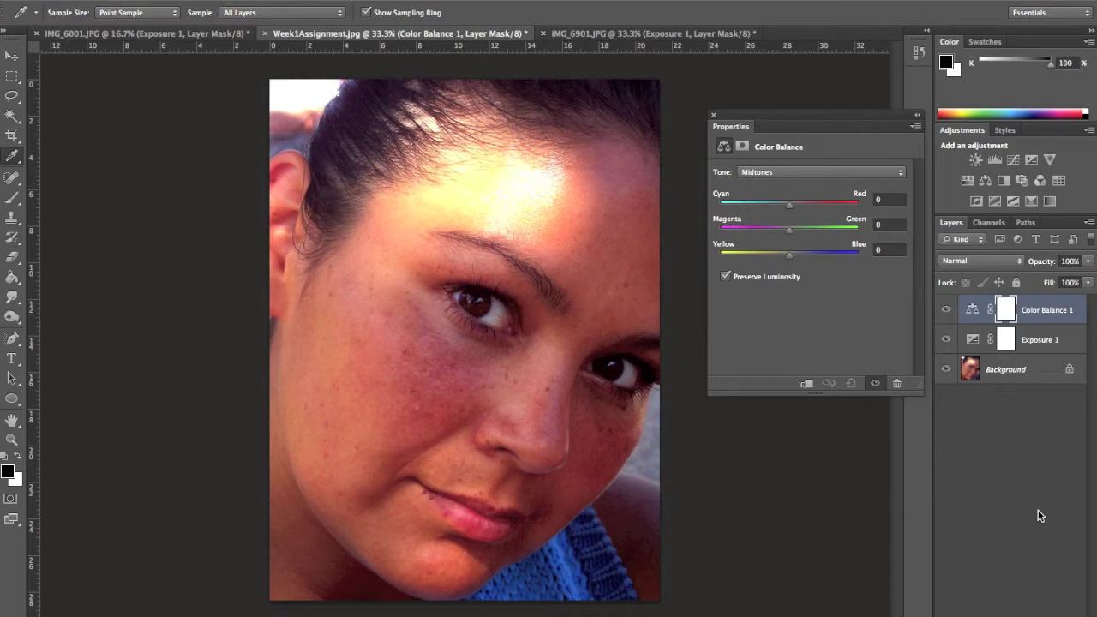
{"action": "left_click", "coordinate": [828, 173]}
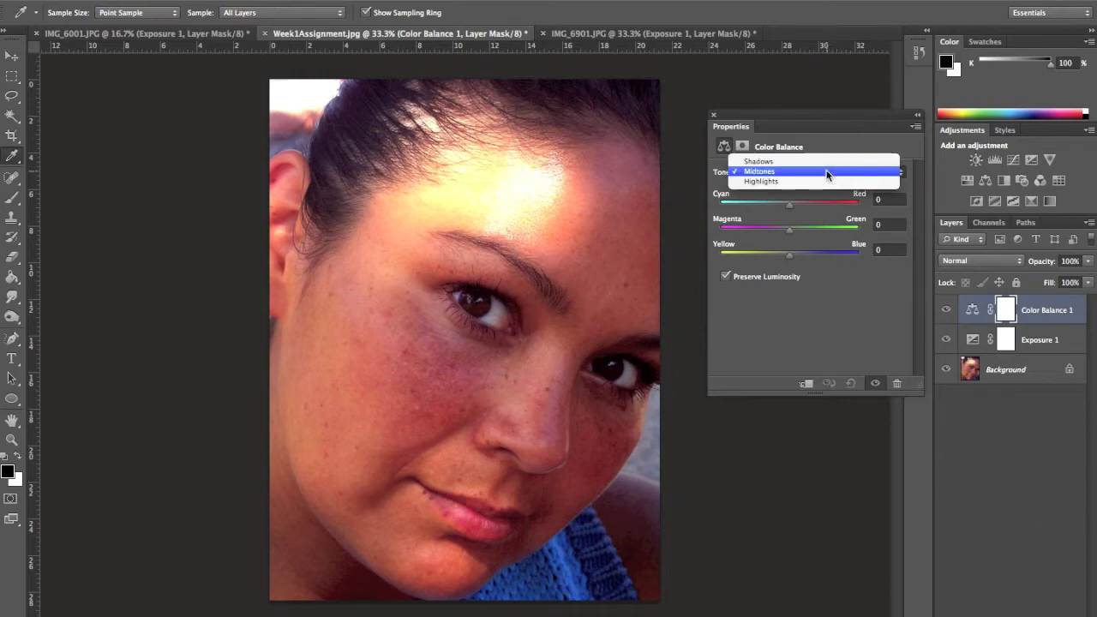
{"action": "left_click", "coordinate": [855, 144]}
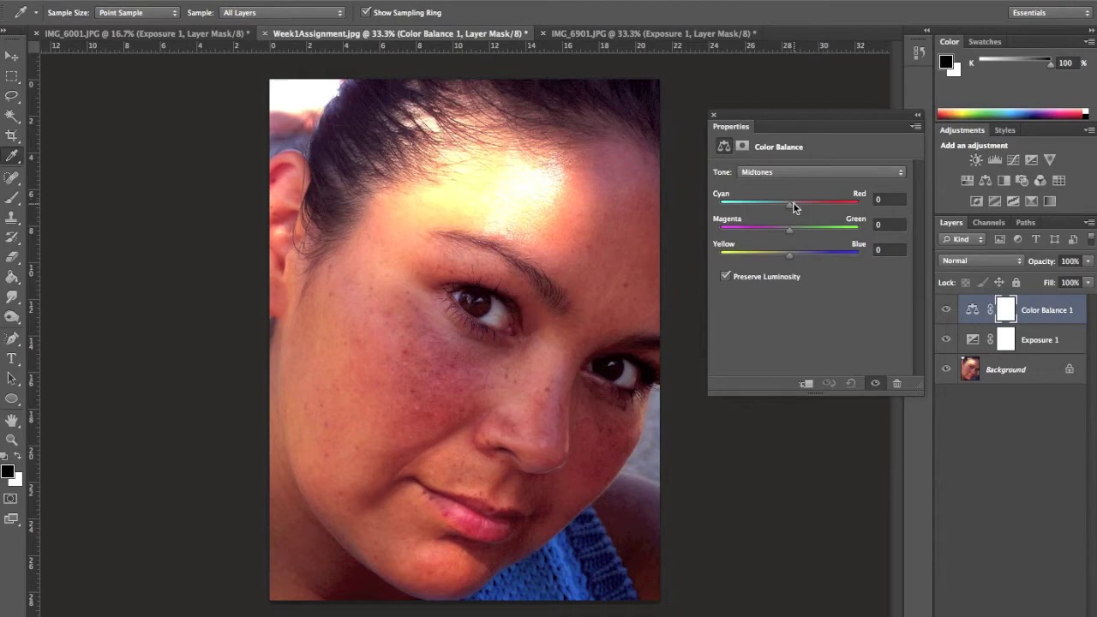
{"action": "left_click_drag", "start_coordinate": [790, 206], "coordinate": [766, 211]}
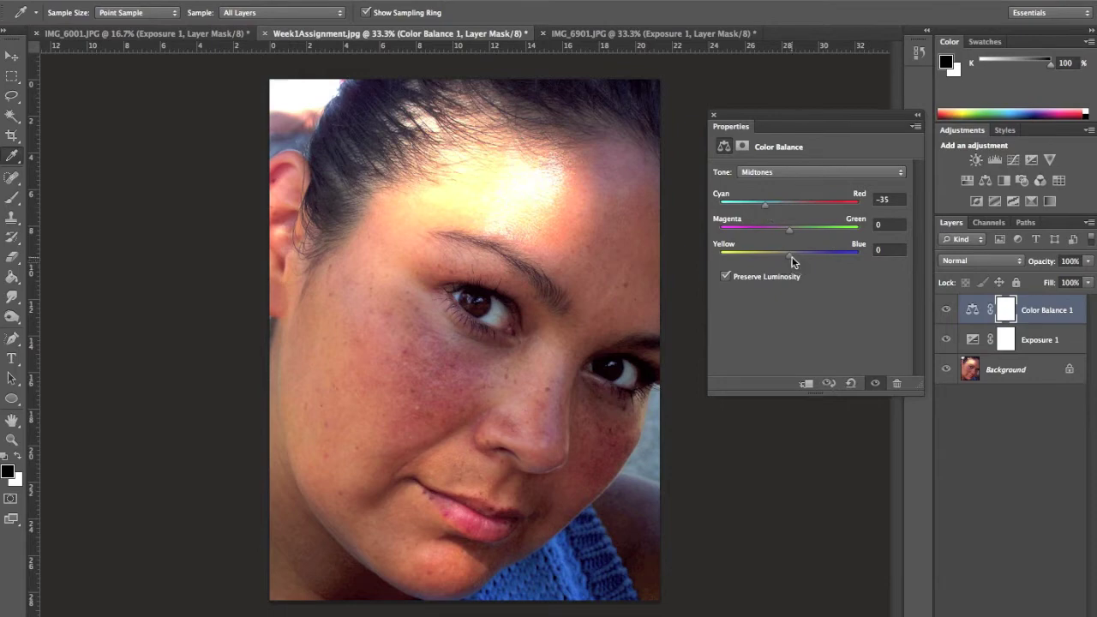
{"action": "left_click_drag", "start_coordinate": [792, 261], "coordinate": [806, 261]}
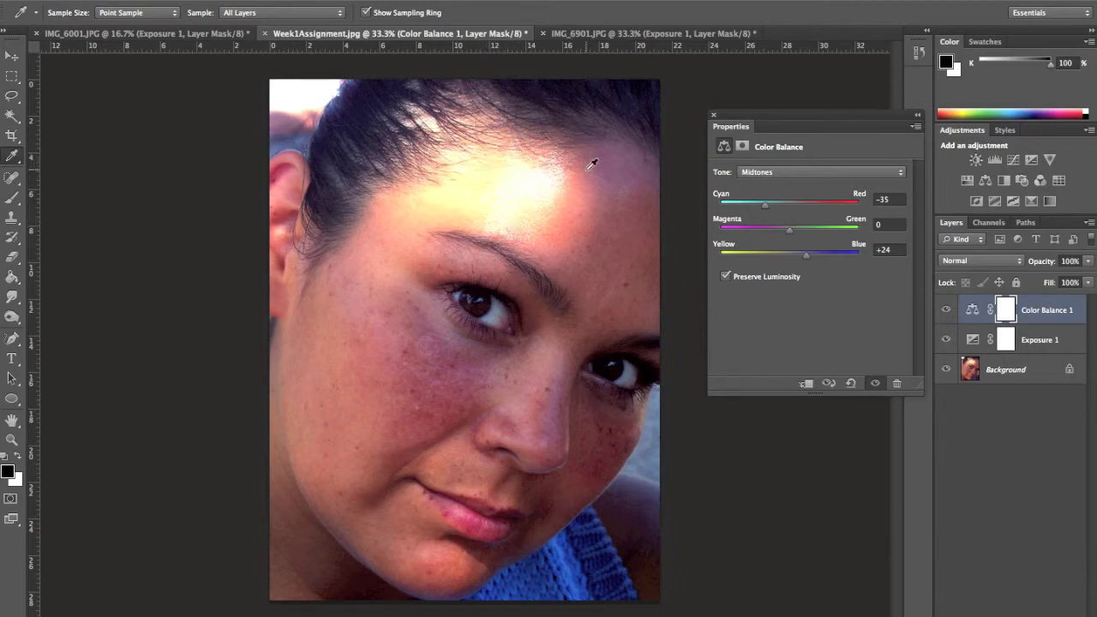
- Set the highlights of the portrait's Color Balance to +42 yellow/blue and -15 cyan/red
{"action": "left_click", "coordinate": [777, 173]}
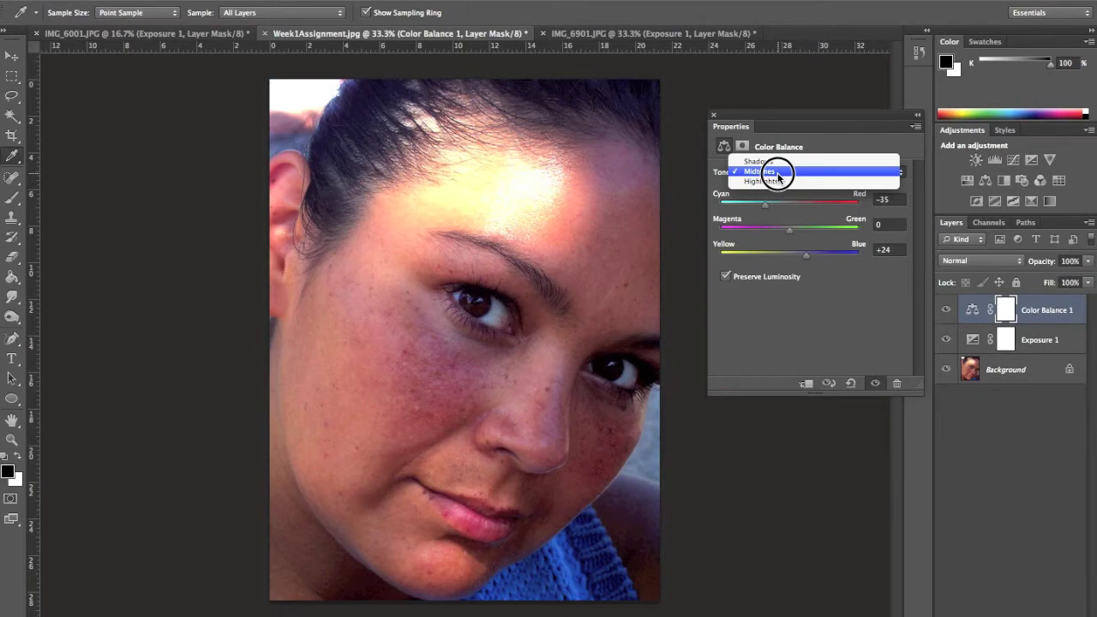
{"action": "left_click", "coordinate": [776, 182]}
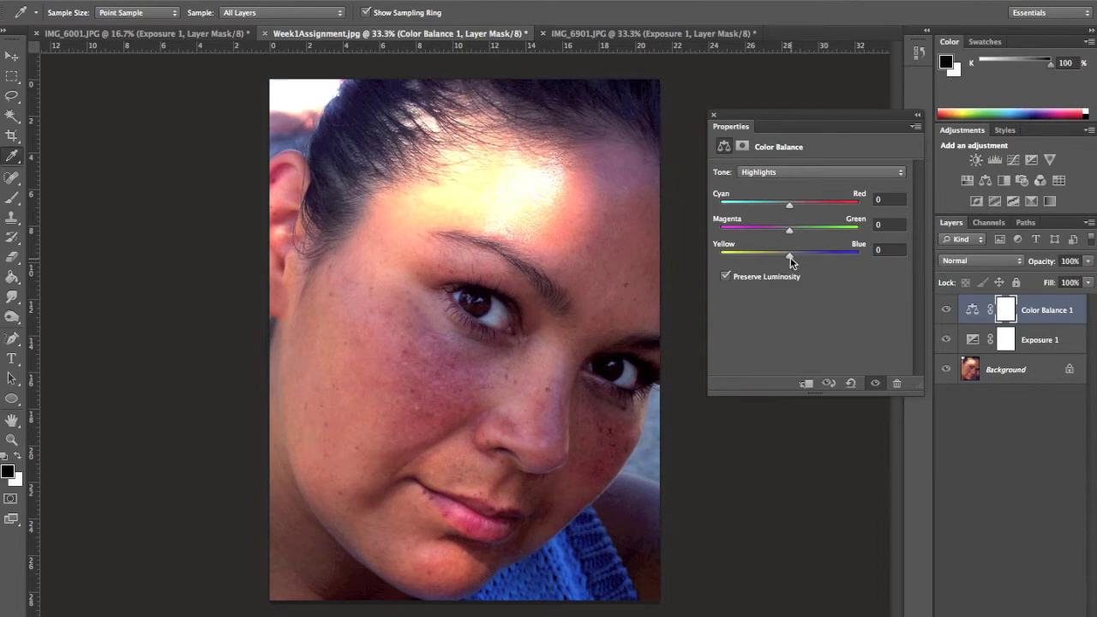
{"action": "left_click_drag", "start_coordinate": [791, 257], "coordinate": [819, 259]}
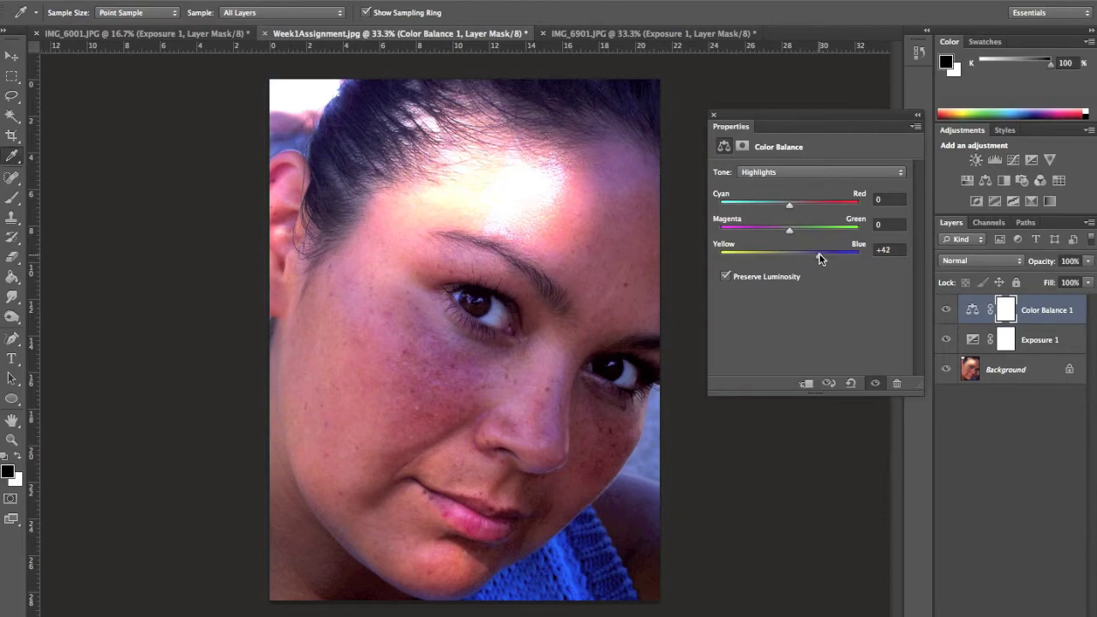
{"action": "left_click", "coordinate": [792, 206]}
{"action": "left_click_drag", "start_coordinate": [791, 207], "coordinate": [778, 209]}
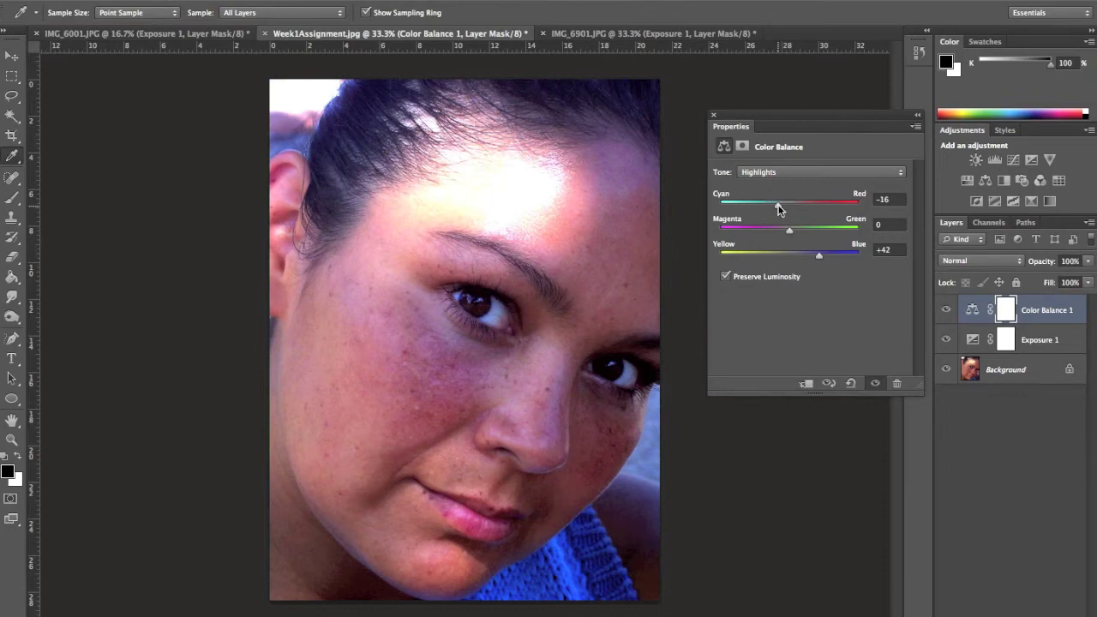
{"action": "left_click_drag", "start_coordinate": [779, 209], "coordinate": [779, 210]}
- Shift the shadows of the portrait's Color Balance to about -25 toward cyan and slightly toward yellow, and close the adjustment settings
{"action": "left_click", "coordinate": [781, 172]}
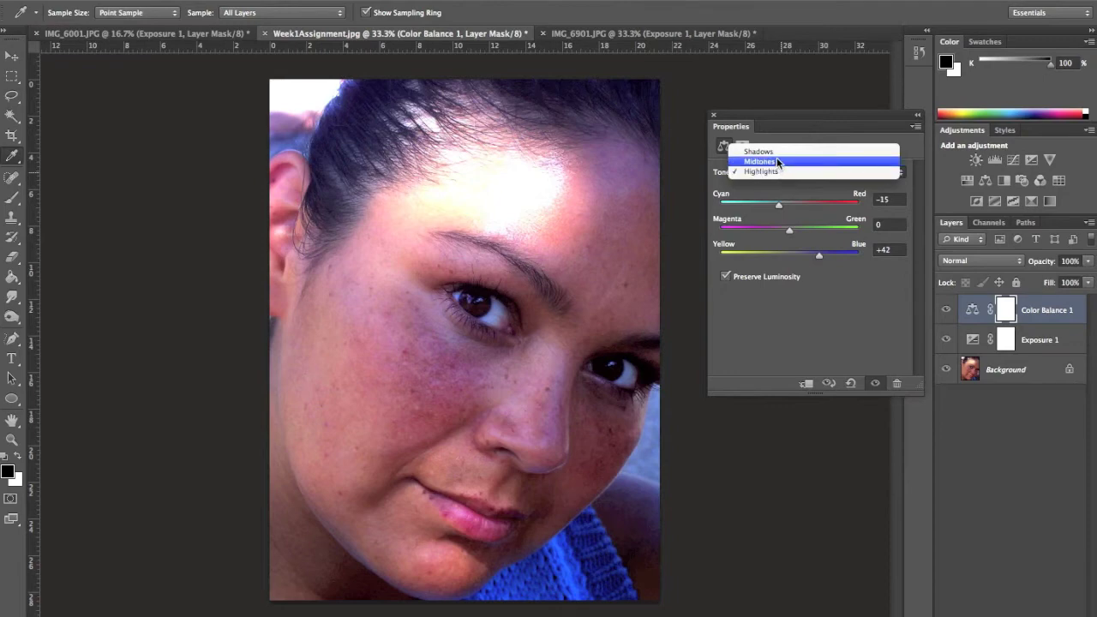
{"action": "left_click", "coordinate": [763, 151]}
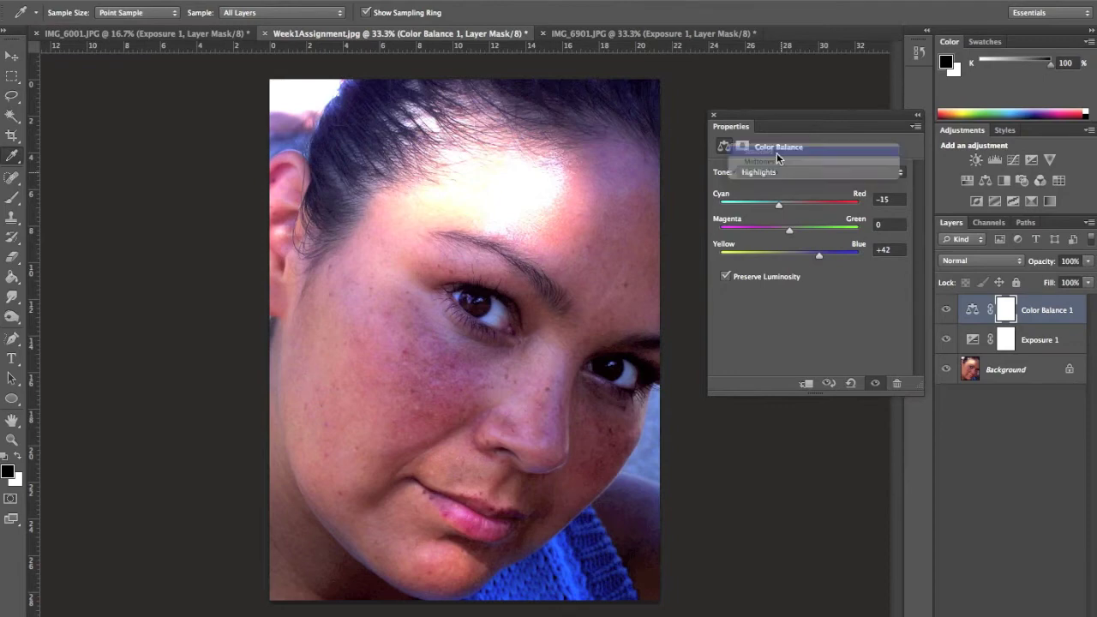
{"action": "left_click", "coordinate": [790, 208]}
{"action": "left_click_drag", "start_coordinate": [789, 209], "coordinate": [773, 213]}
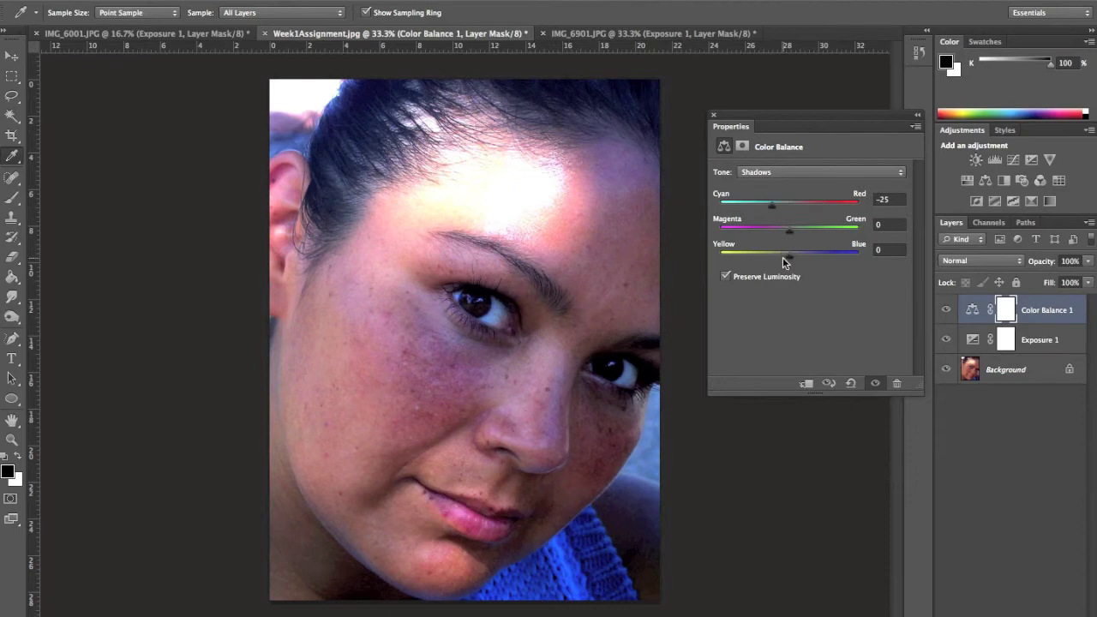
{"action": "left_click_drag", "start_coordinate": [789, 255], "coordinate": [789, 263]}
{"action": "left_click_drag", "start_coordinate": [778, 208], "coordinate": [777, 209]}
{"action": "left_click_drag", "start_coordinate": [783, 259], "coordinate": [777, 261]}
{"action": "left_click_drag", "start_coordinate": [778, 261], "coordinate": [783, 263]}
{"action": "left_click_drag", "start_coordinate": [778, 211], "coordinate": [771, 209]}
{"action": "left_click", "coordinate": [713, 115]}
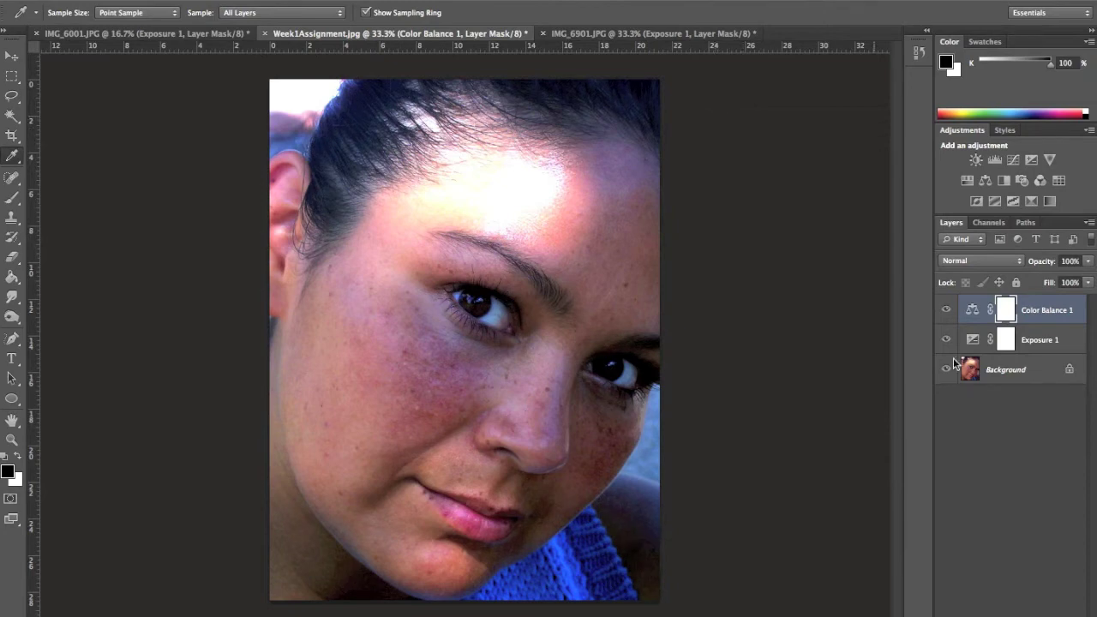
- Compare the portrait with and without the Color Balance layer by switching its visibility off and on
{"action": "left_click", "coordinate": [947, 312]}
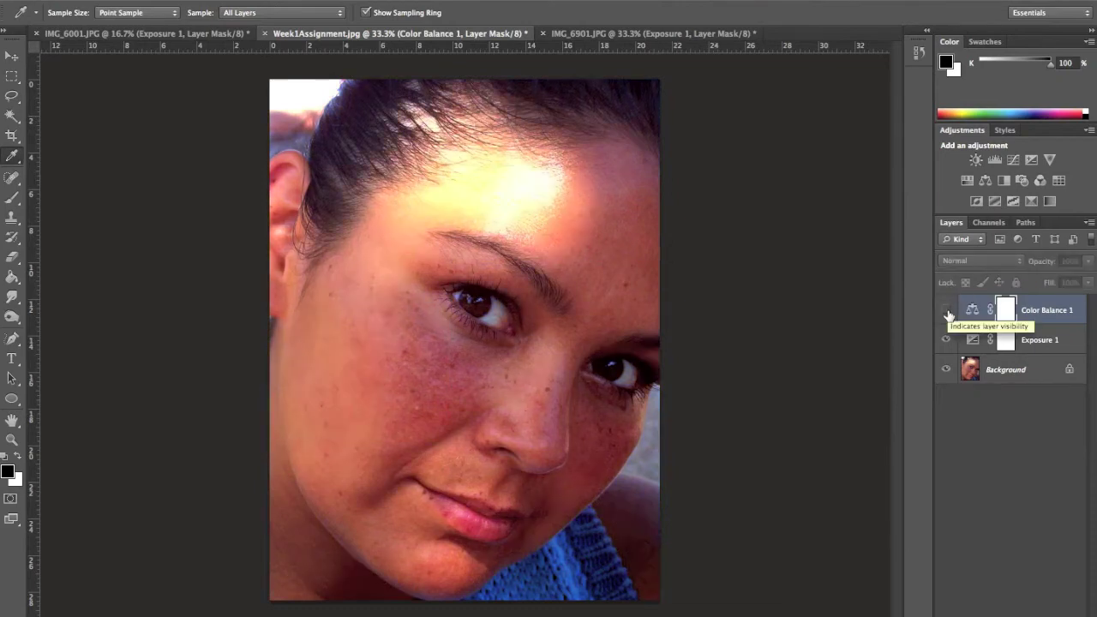
{"action": "left_click", "coordinate": [947, 312]}
{"action": "left_click", "coordinate": [947, 312]}
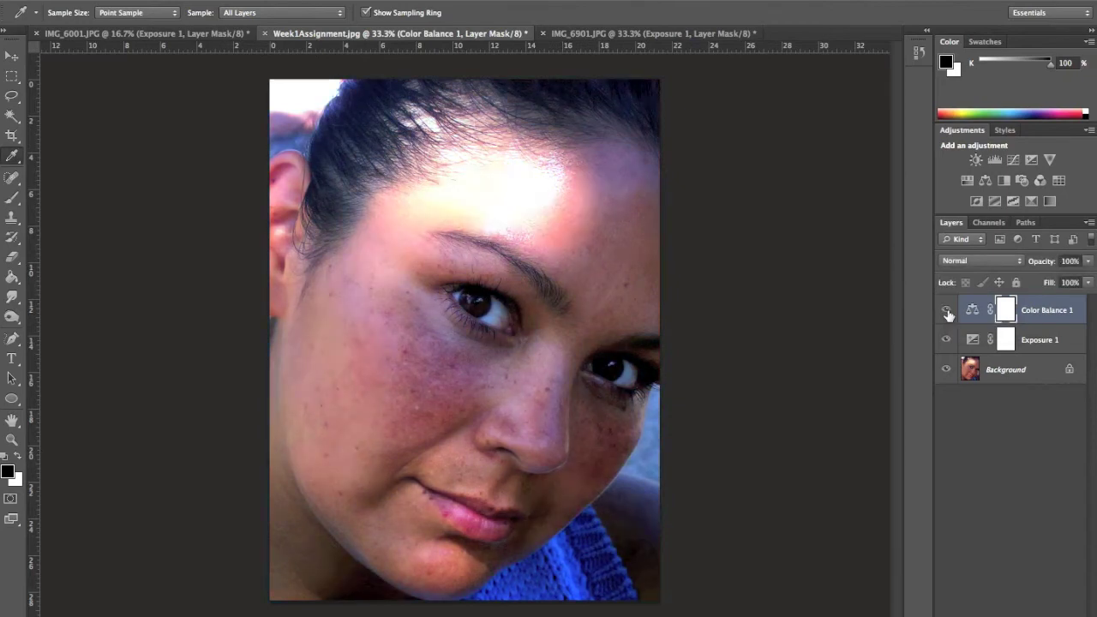
- Lower the portrait's Color Balance layer opacity to 88% and compare the photo with the layer hidden and shown
{"action": "left_click", "coordinate": [1087, 260]}
{"action": "left_click_drag", "start_coordinate": [1079, 279], "coordinate": [1061, 285]}
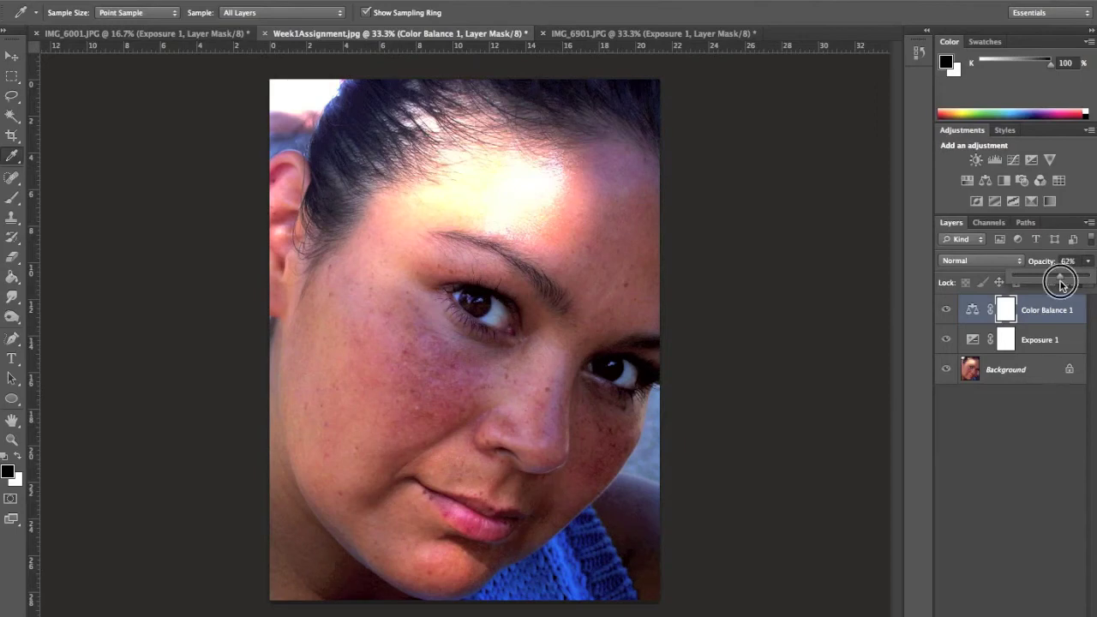
{"action": "left_click_drag", "start_coordinate": [1061, 284], "coordinate": [1081, 287]}
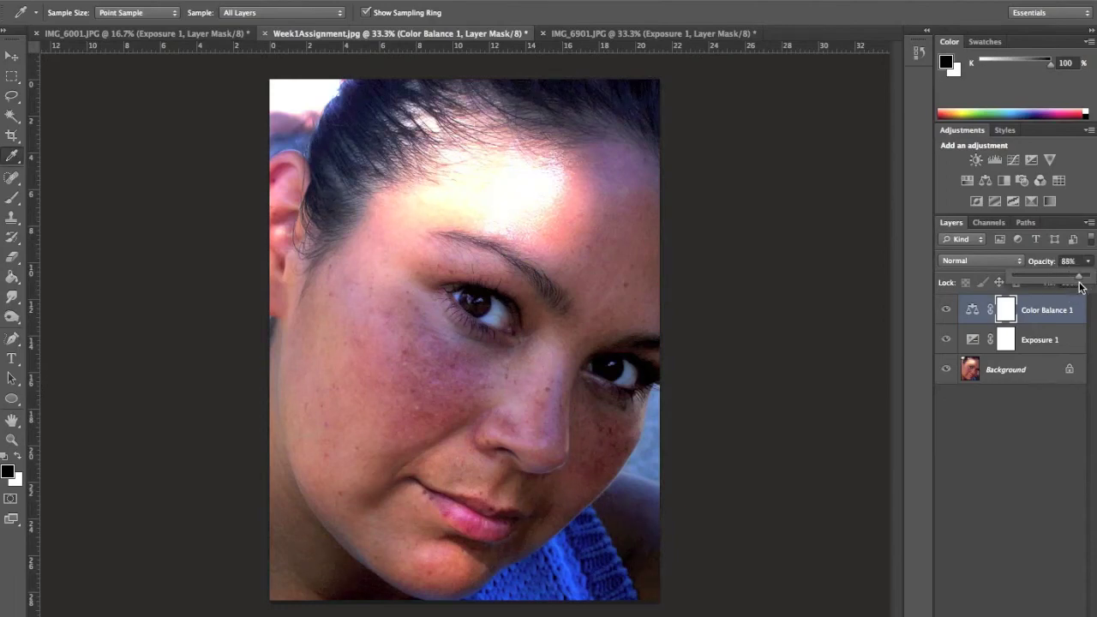
{"action": "left_click", "coordinate": [1018, 310]}
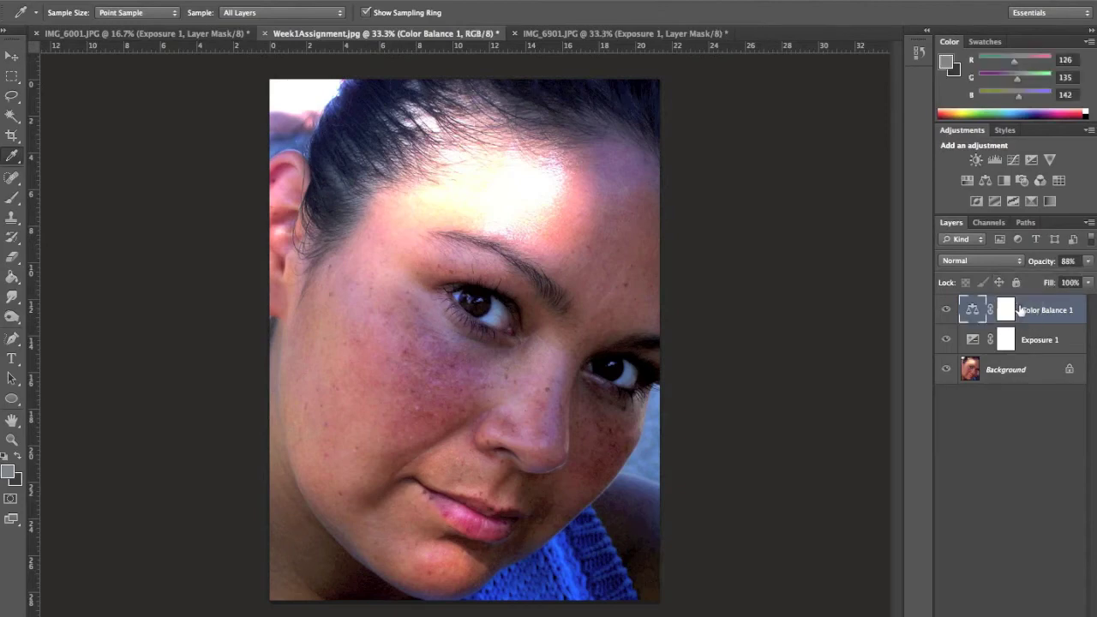
{"action": "left_click", "coordinate": [945, 310]}
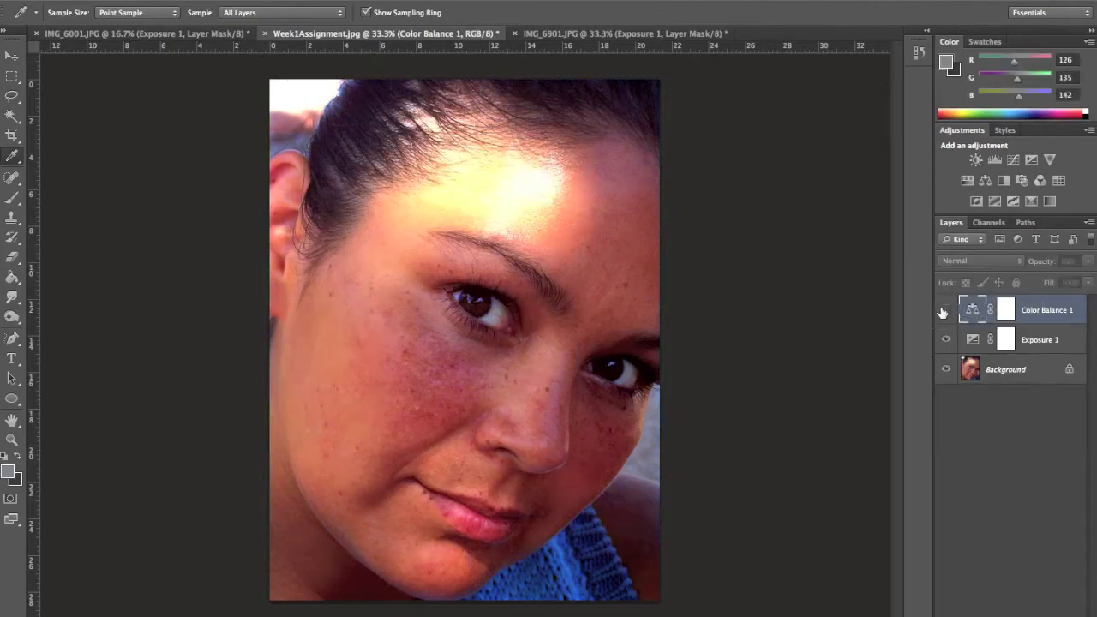
{"action": "left_click", "coordinate": [944, 312]}
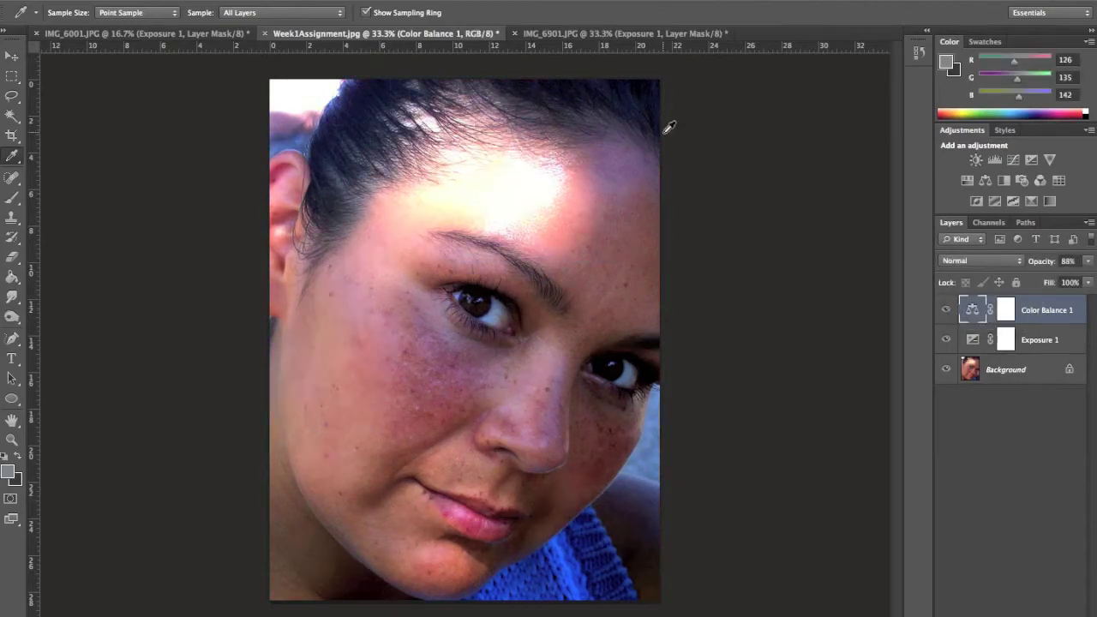
- Add a Color Balance adjustment layer to the goat photo IMG_6001.JPG and set its midtones to +12 cyan/red and -9 yellow/blue
{"action": "left_click", "coordinate": [207, 34]}
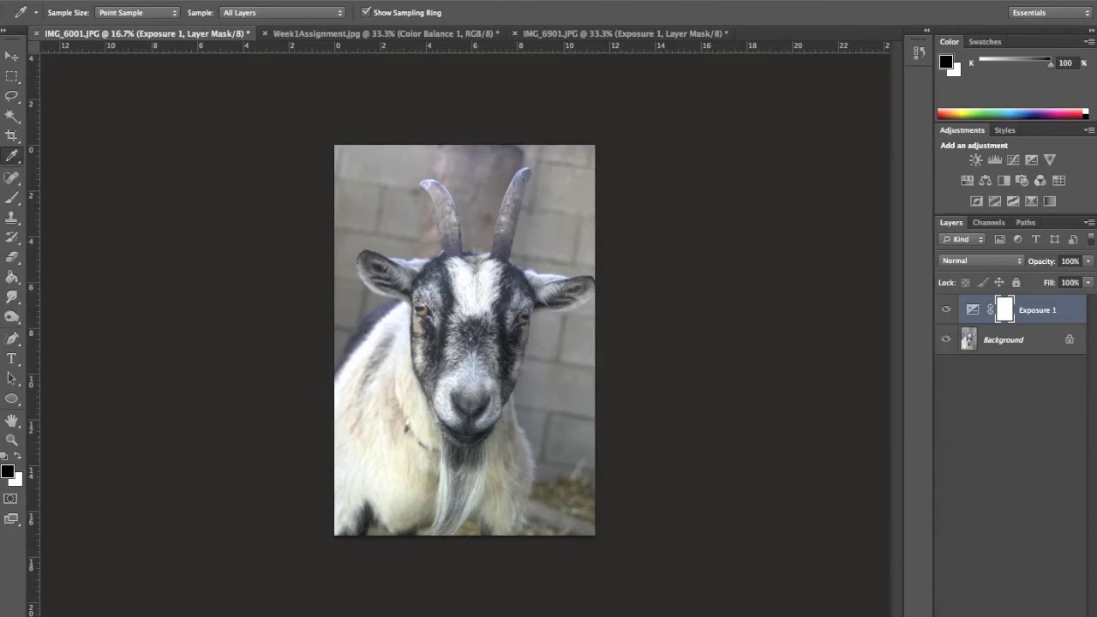
{"action": "left_click", "coordinate": [1004, 614]}
{"action": "left_click", "coordinate": [1027, 506]}
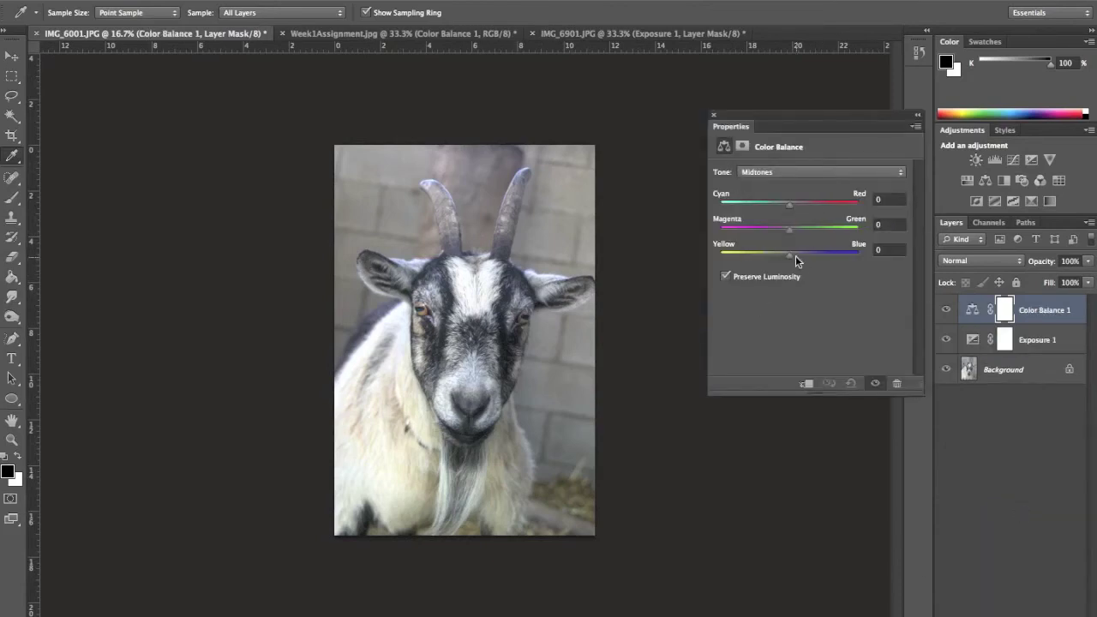
{"action": "left_click_drag", "start_coordinate": [795, 256], "coordinate": [783, 256]}
{"action": "left_click_drag", "start_coordinate": [788, 206], "coordinate": [798, 211]}
- Set the shadows of the goat photo's Color Balance to +14 yellow/blue and close the adjustment settings
{"action": "left_click", "coordinate": [798, 173]}
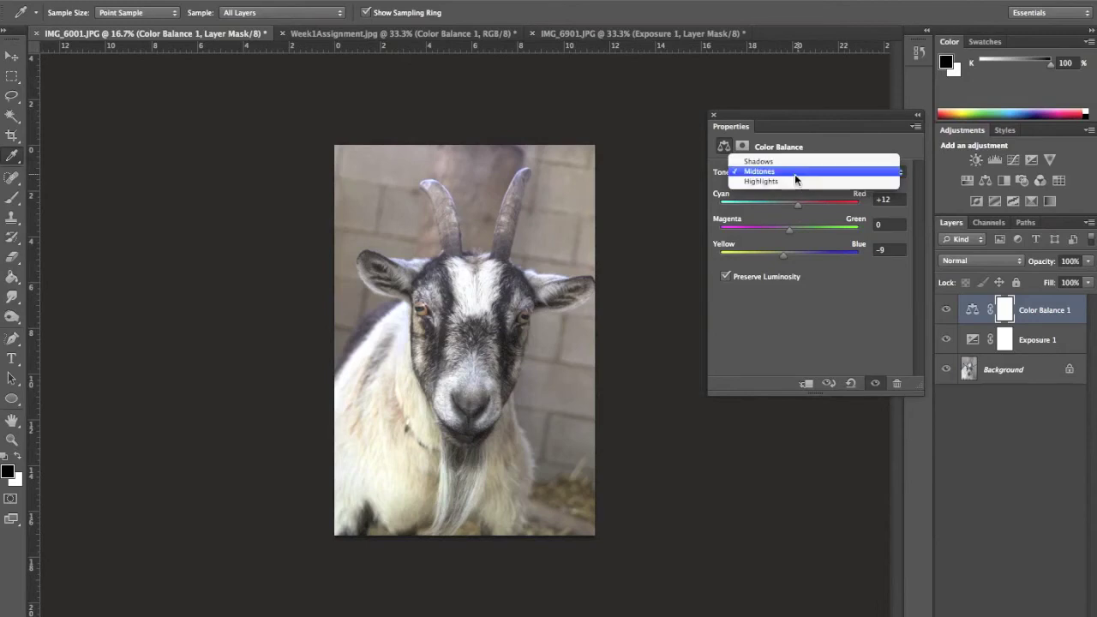
{"action": "left_click", "coordinate": [793, 162]}
{"action": "left_click_drag", "start_coordinate": [788, 254], "coordinate": [800, 262]}
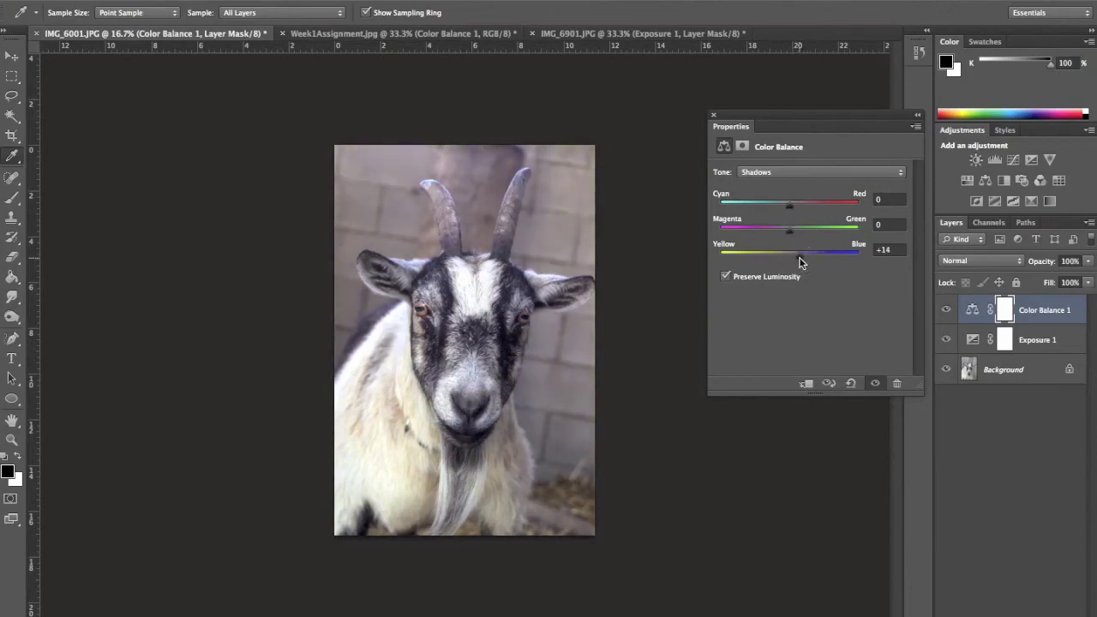
{"action": "left_click", "coordinate": [715, 119]}
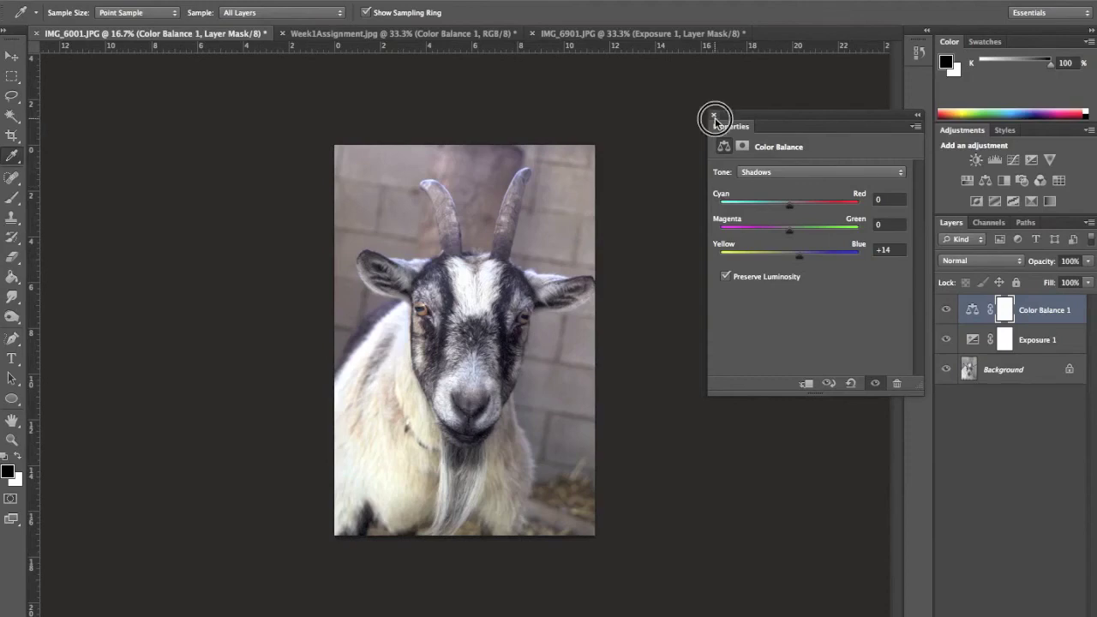
- Add a Color Balance adjustment layer above the Exposure layer in the dog photo IMG_6901.JPG
{"action": "left_click", "coordinate": [634, 34]}
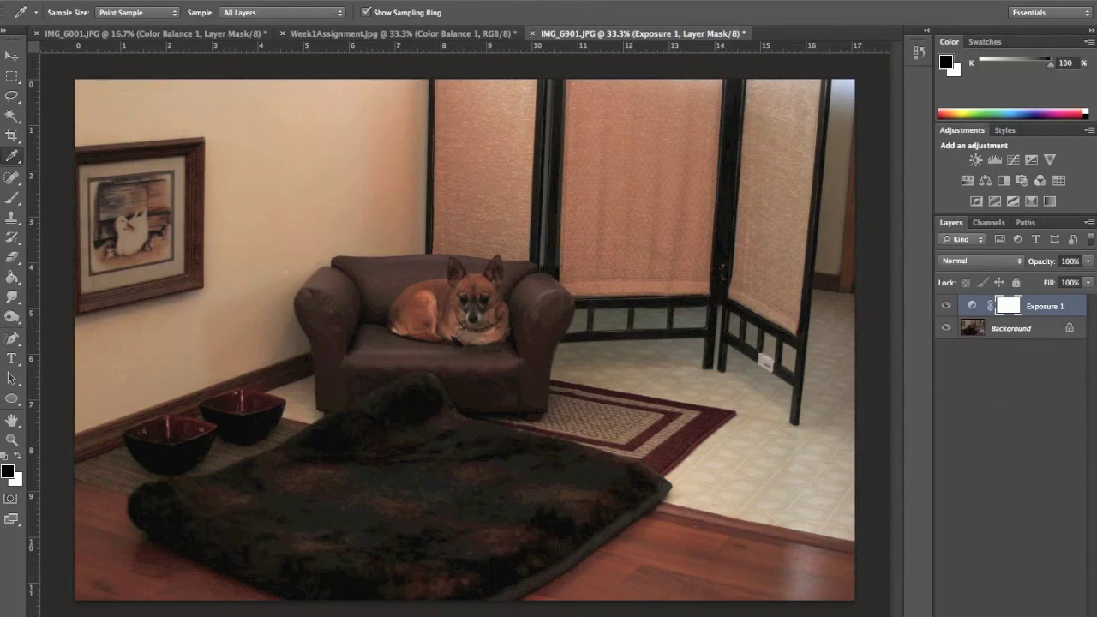
{"action": "left_click", "coordinate": [1020, 614]}
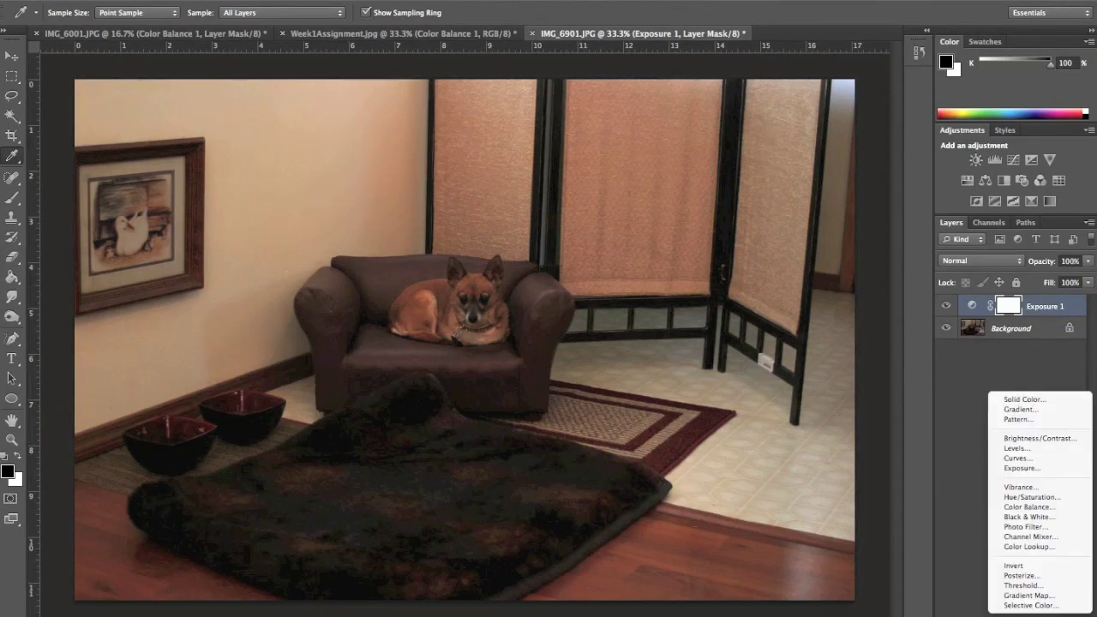
{"action": "left_click", "coordinate": [1027, 507]}
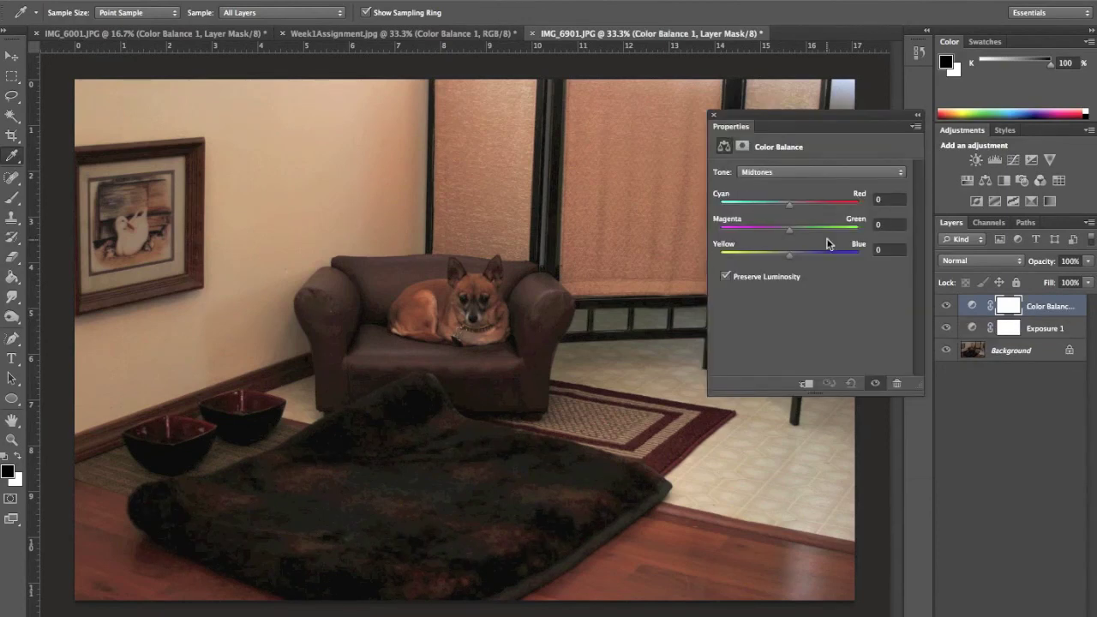
- Set the dog photo's midtones to +26 yellow/blue and shift them toward cyan, comparing the result with the layer hidden and shown
{"action": "left_click_drag", "start_coordinate": [790, 258], "coordinate": [808, 257]}
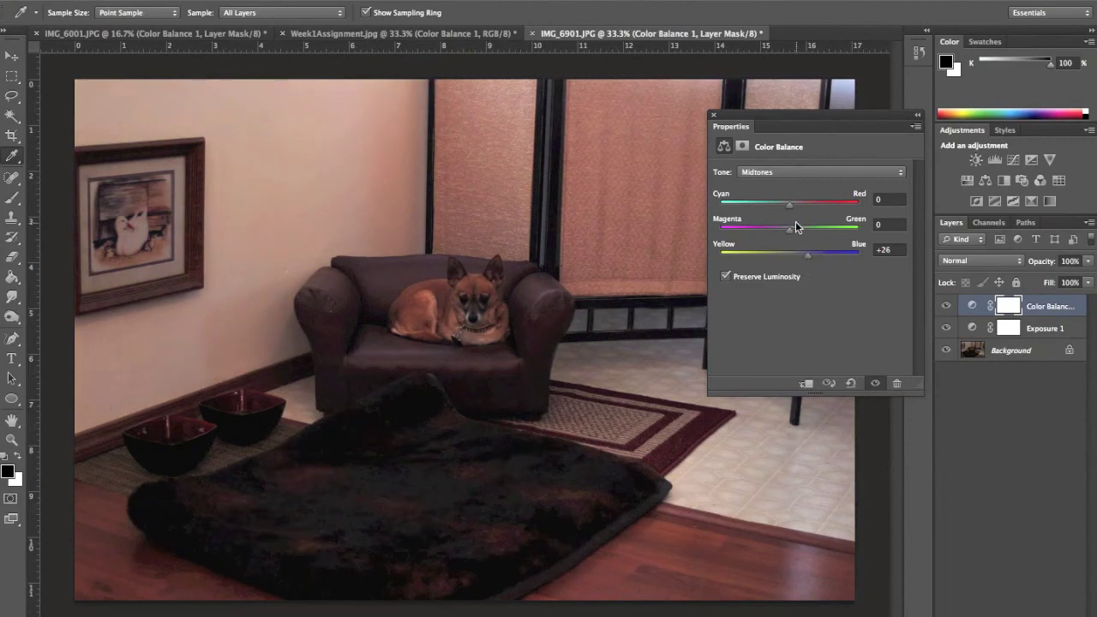
{"action": "left_click_drag", "start_coordinate": [792, 205], "coordinate": [771, 209]}
{"action": "left_click", "coordinate": [712, 114]}
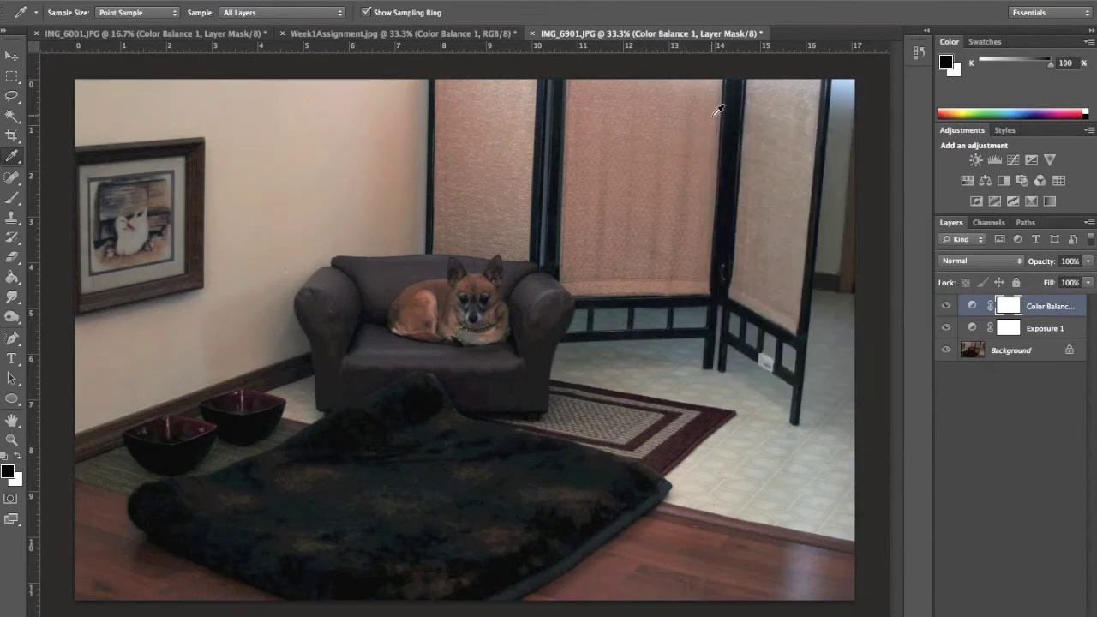
{"action": "left_click", "coordinate": [946, 307]}
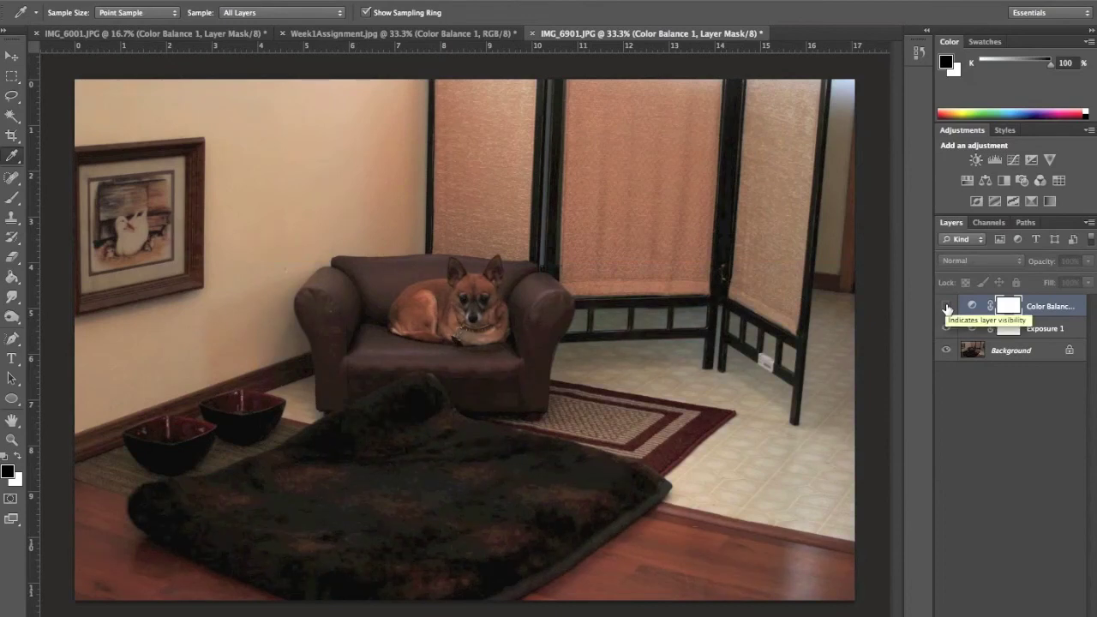
{"action": "left_click", "coordinate": [946, 307]}
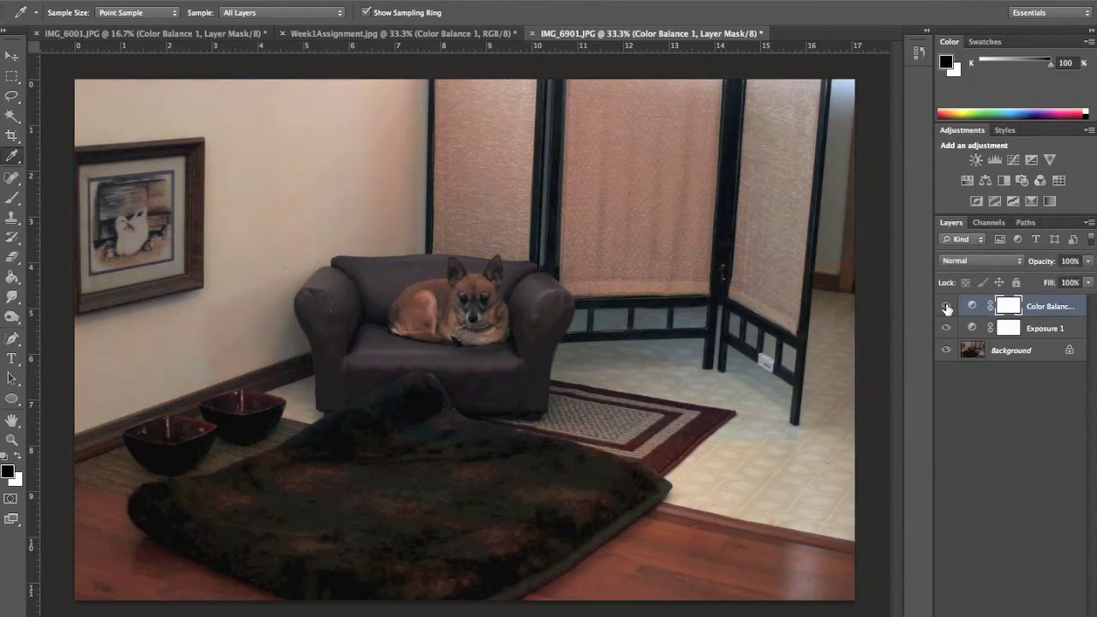